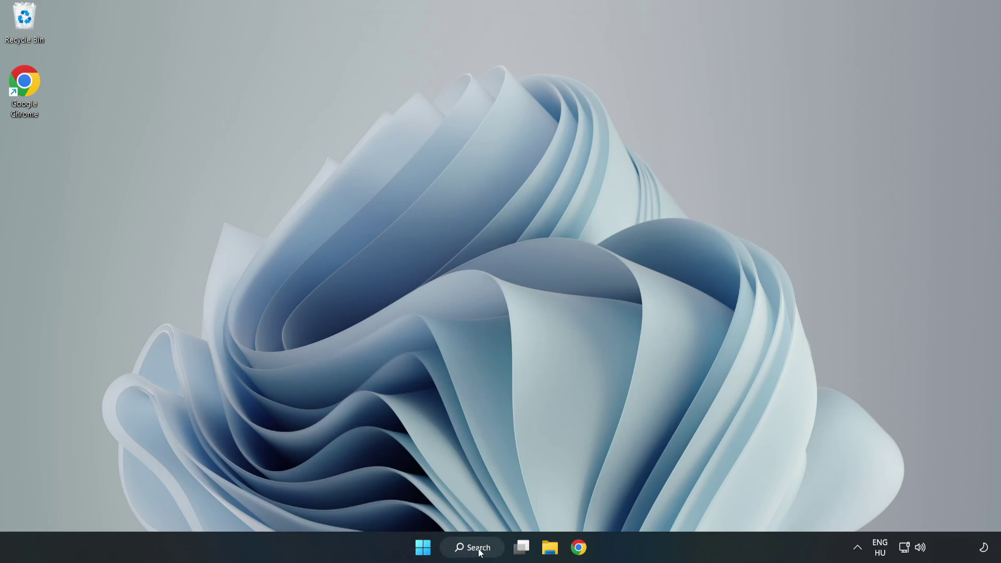
- Open Windows Search to look up 'device manager'
left_click(472, 548)
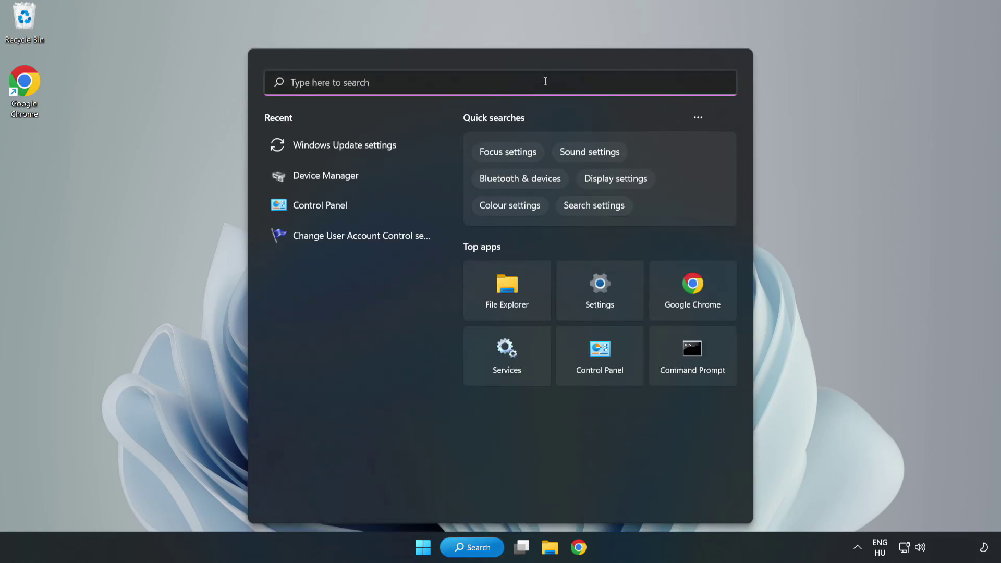
type("device")
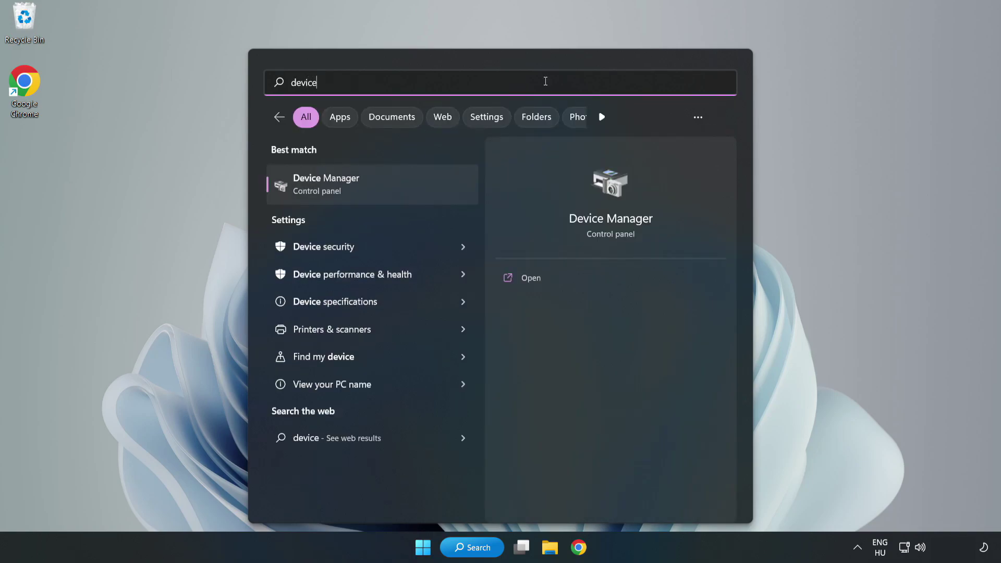
type(" manager")
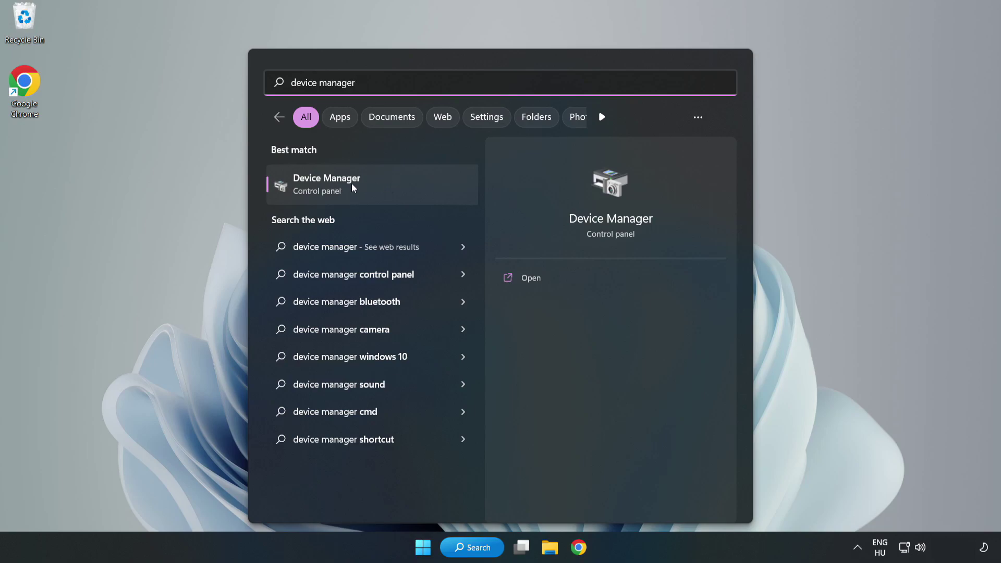
- Launch Device Manager, expand Display adapters and bring up the VMware SVGA 3D adapter's menu
left_click(372, 193)
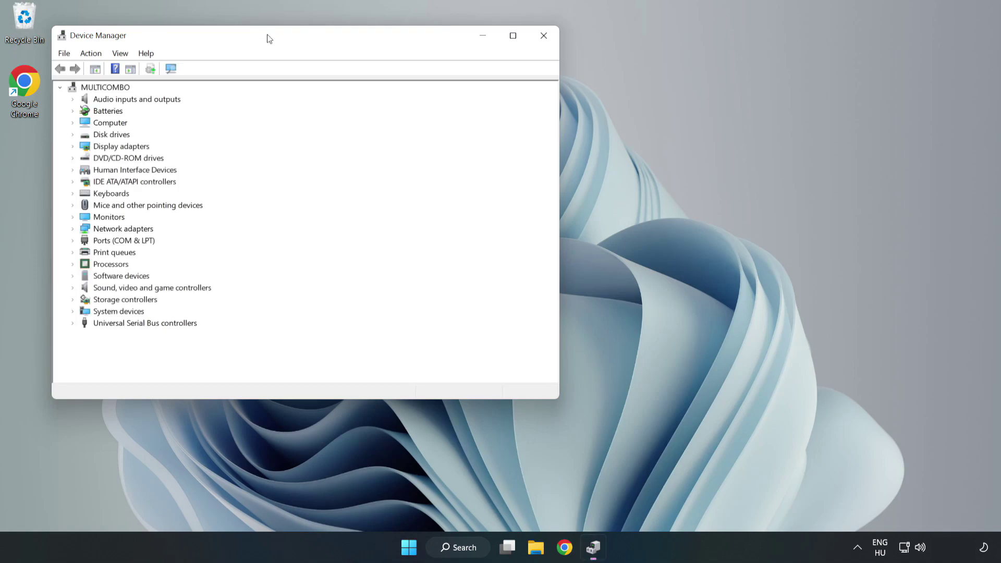
left_click_drag(269, 37, 447, 89)
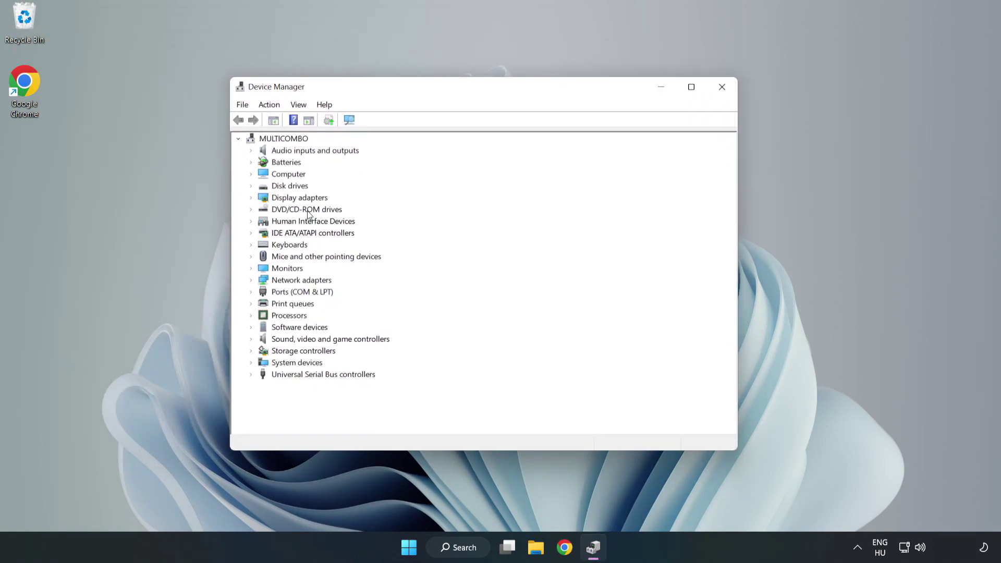
left_click(273, 198)
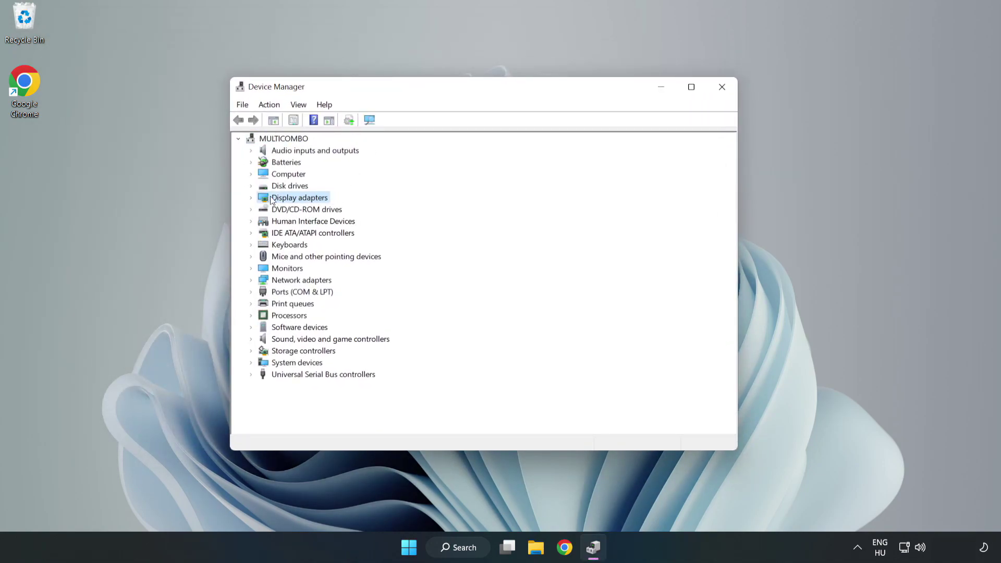
left_click(253, 199)
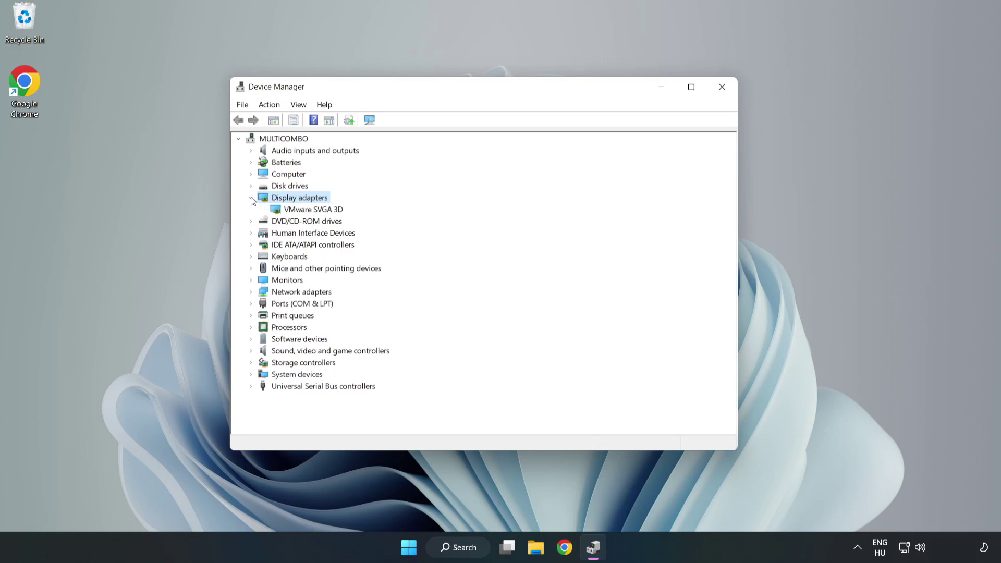
left_click(278, 212)
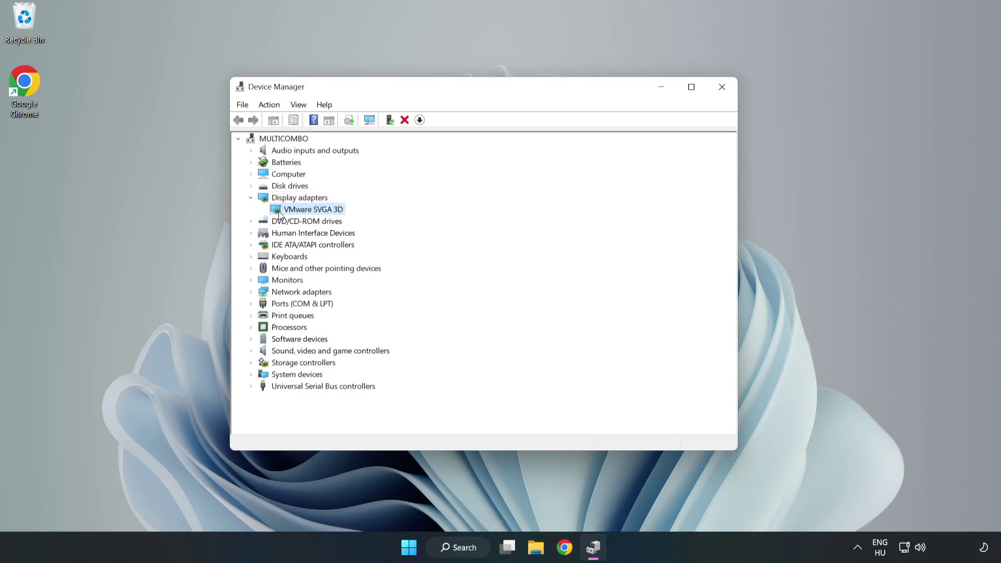
right_click(311, 211)
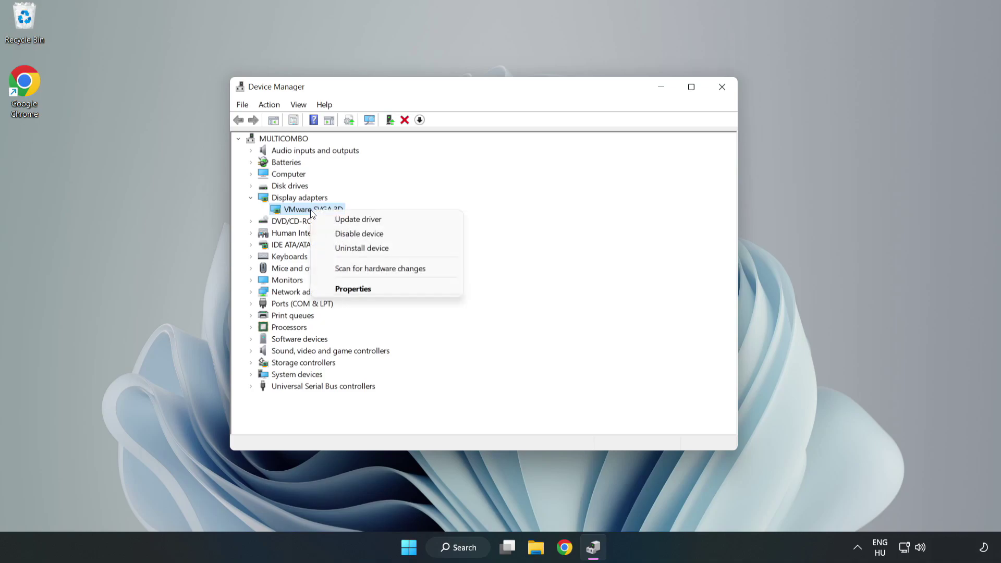
- Auto-search for a VMware SVGA 3D driver, confirm the best is installed, and close the wizard
left_click(387, 224)
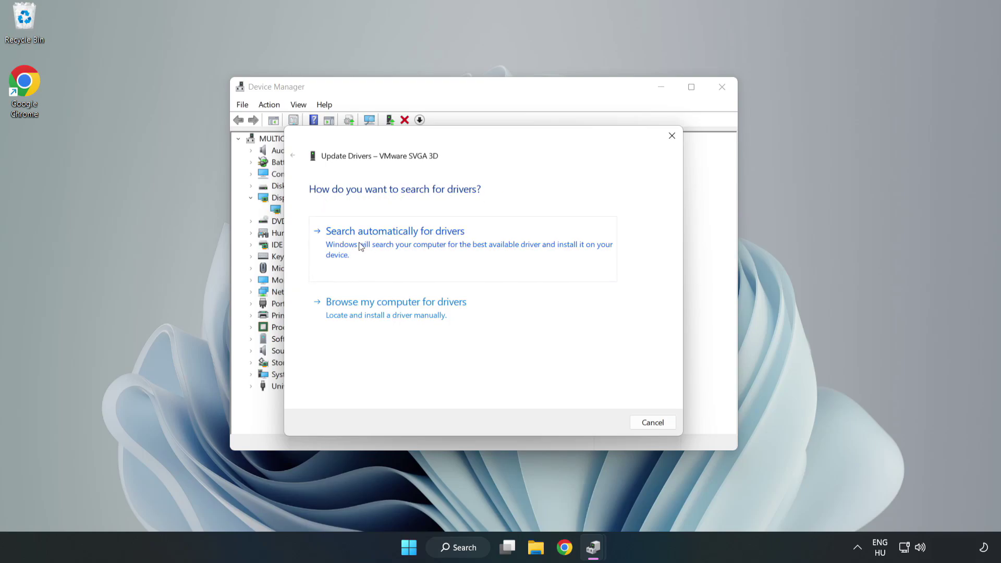
left_click(397, 244)
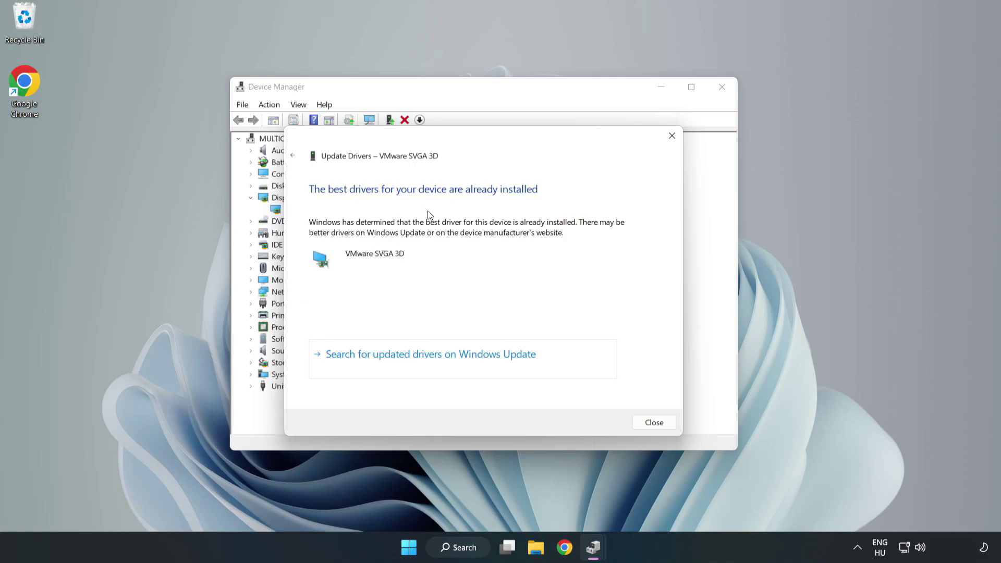
left_click(654, 422)
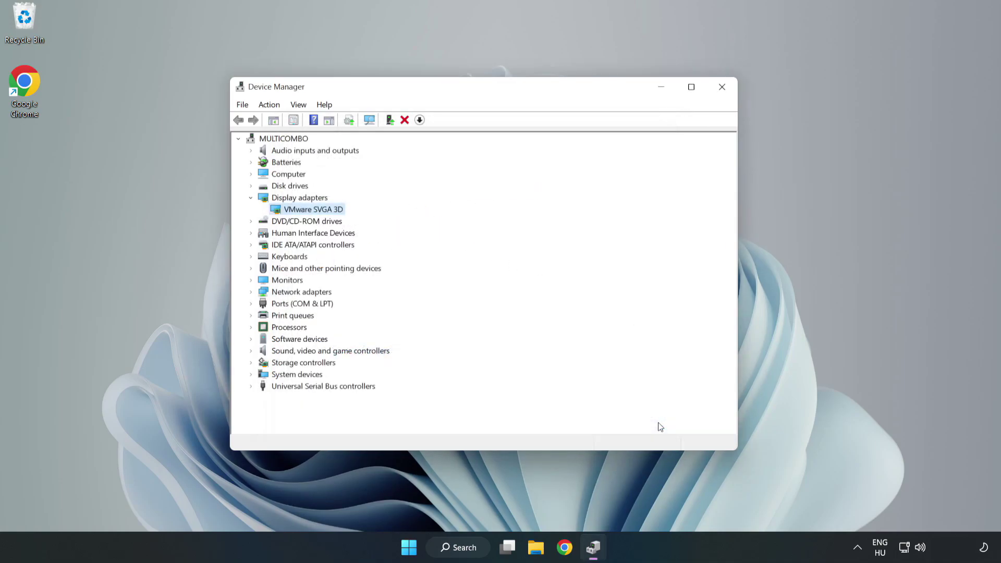
- Close Device Manager and open Windows Update settings via a search for 'updates'
left_click(722, 88)
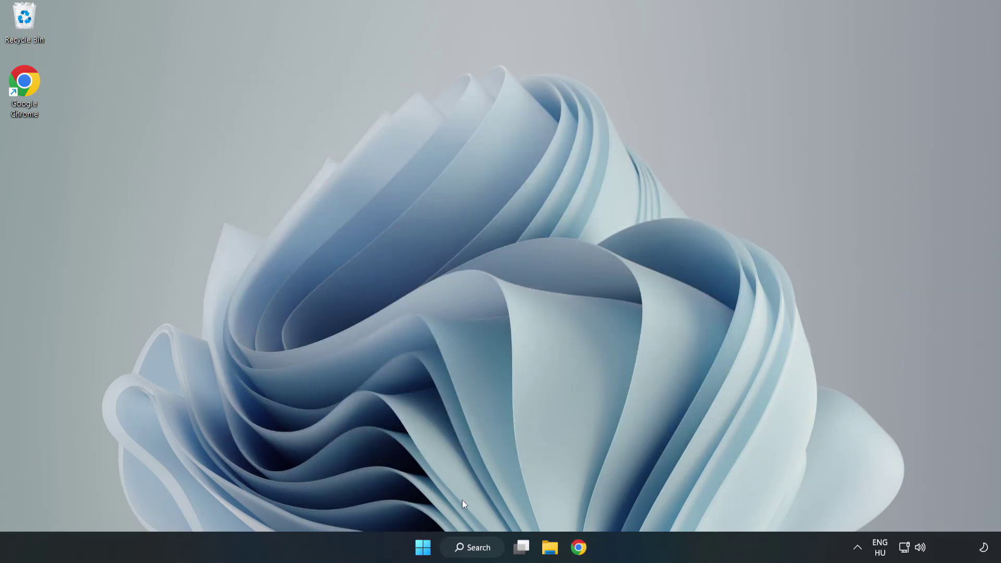
left_click(474, 548)
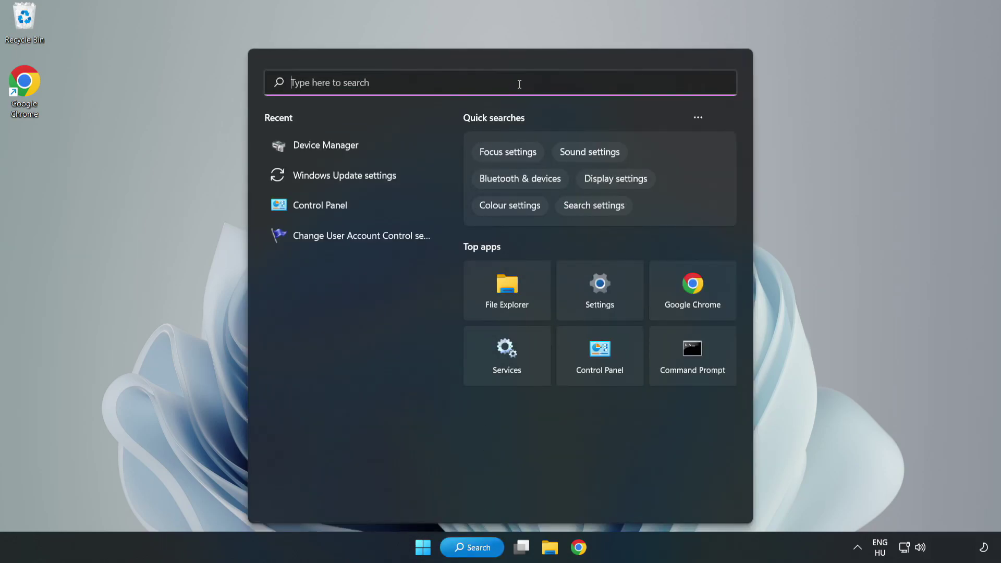
type("updates")
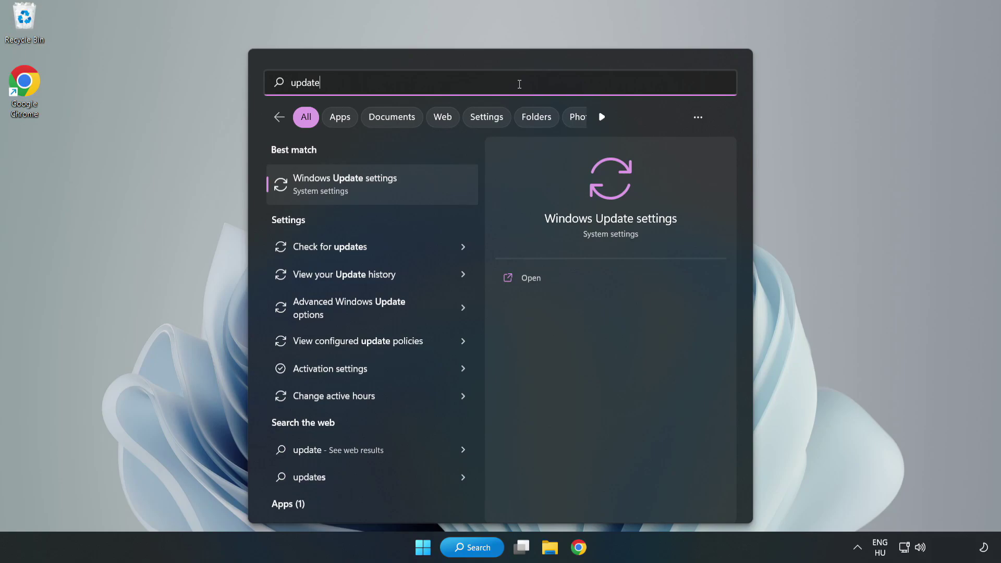
left_click(356, 185)
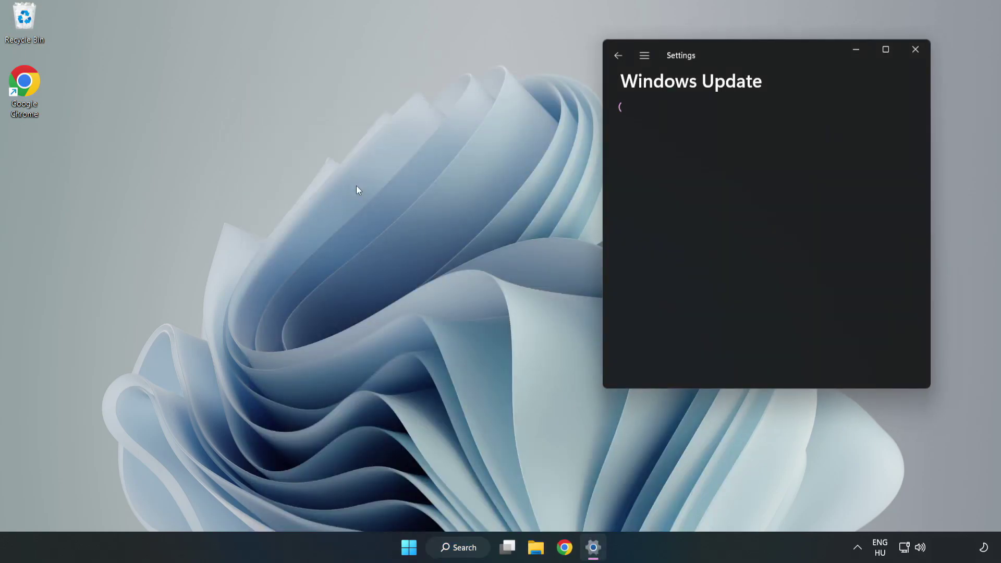
- Maximize Settings, check for updates until it reports up to date, then close Settings
left_click(886, 50)
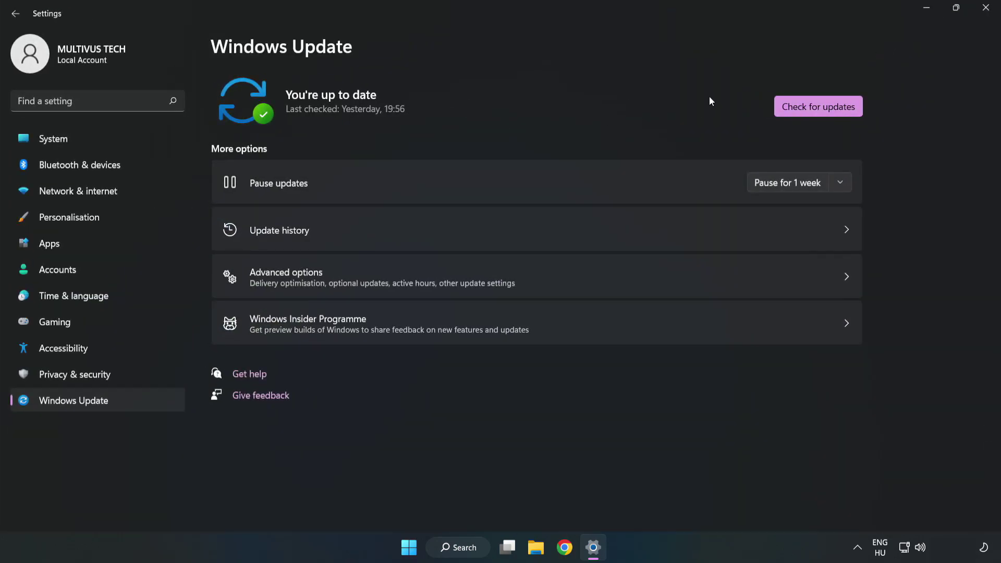
left_click(822, 109)
left_click(985, 8)
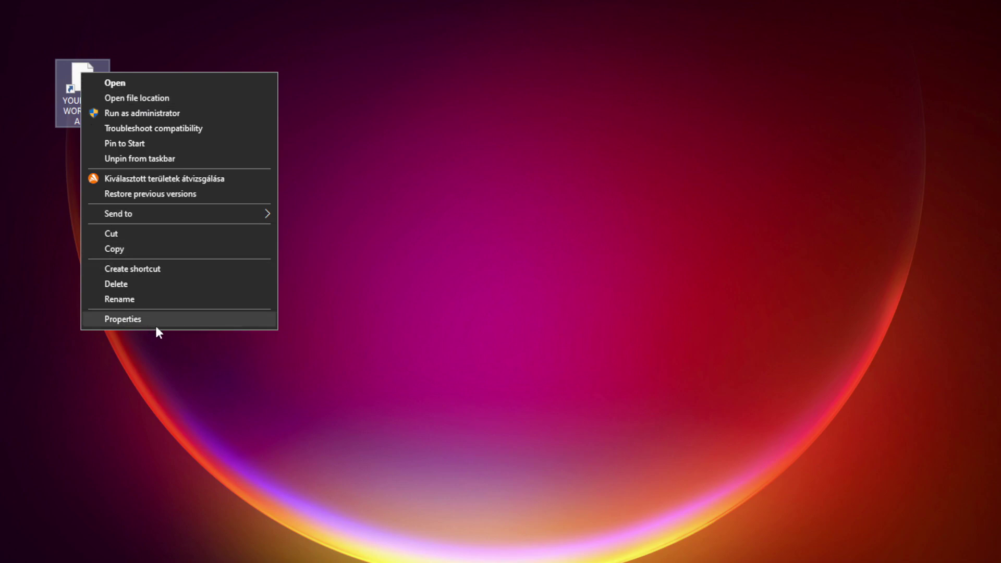
- Open Properties for the YOUR NOT WORKING APP shortcut and center the dialog
left_click(201, 318)
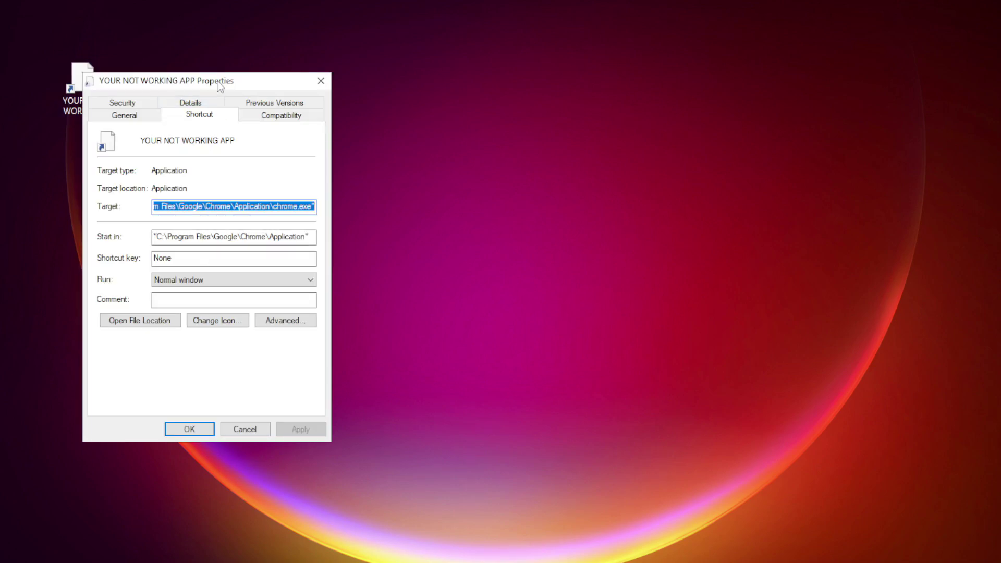
mouse_move(219, 75)
left_mouse_down()
mouse_move(465, 74)
mouse_move(505, 110)
left_mouse_up()
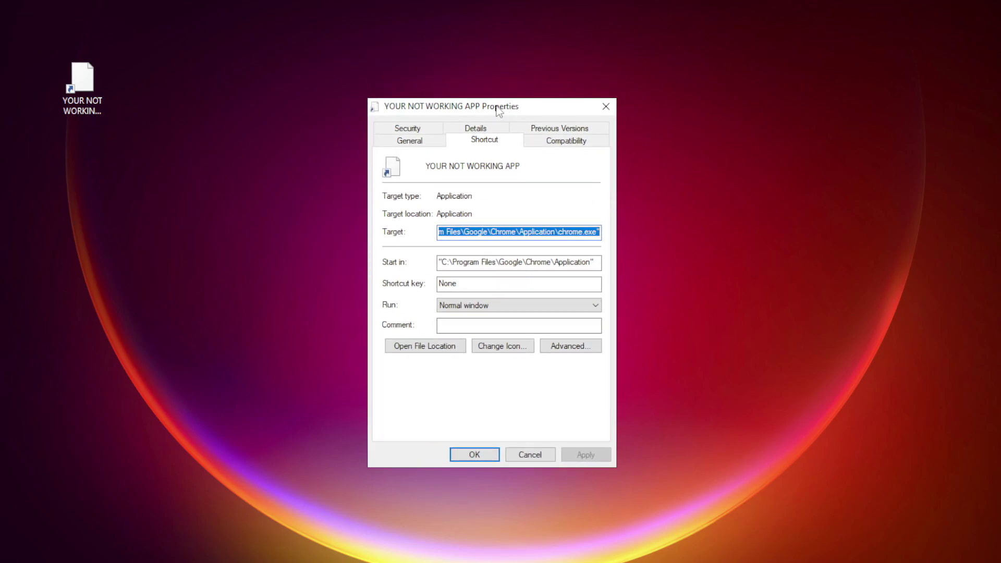
- Enable Windows 8 compatibility mode and Run as administrator on the Compatibility tab
left_click(585, 143)
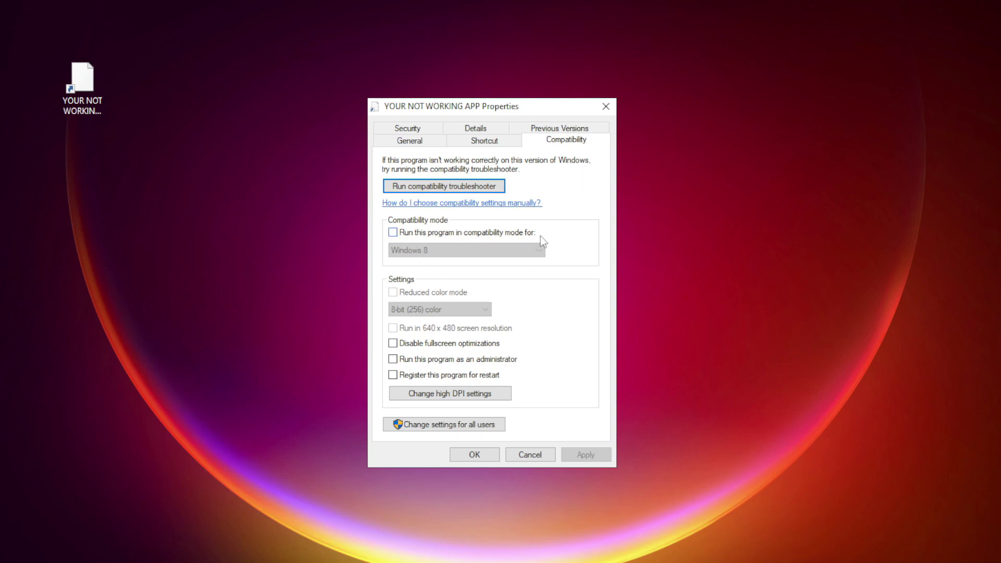
left_click(407, 232)
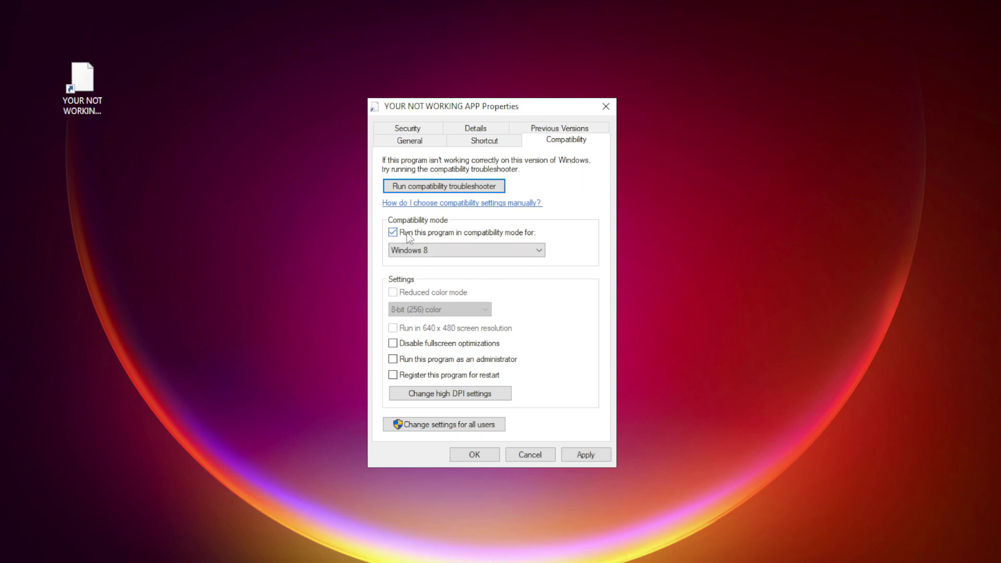
left_click(445, 250)
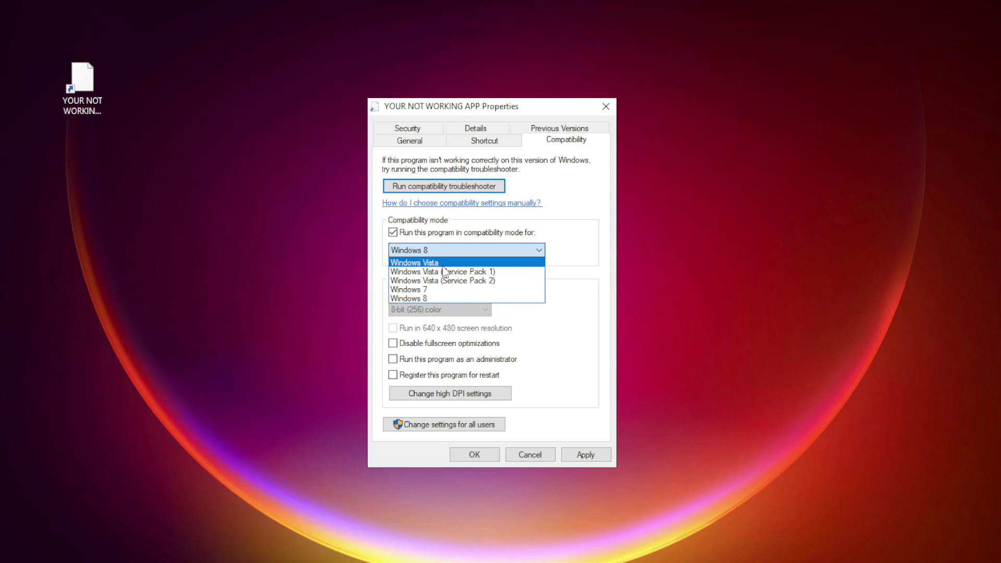
left_click(437, 297)
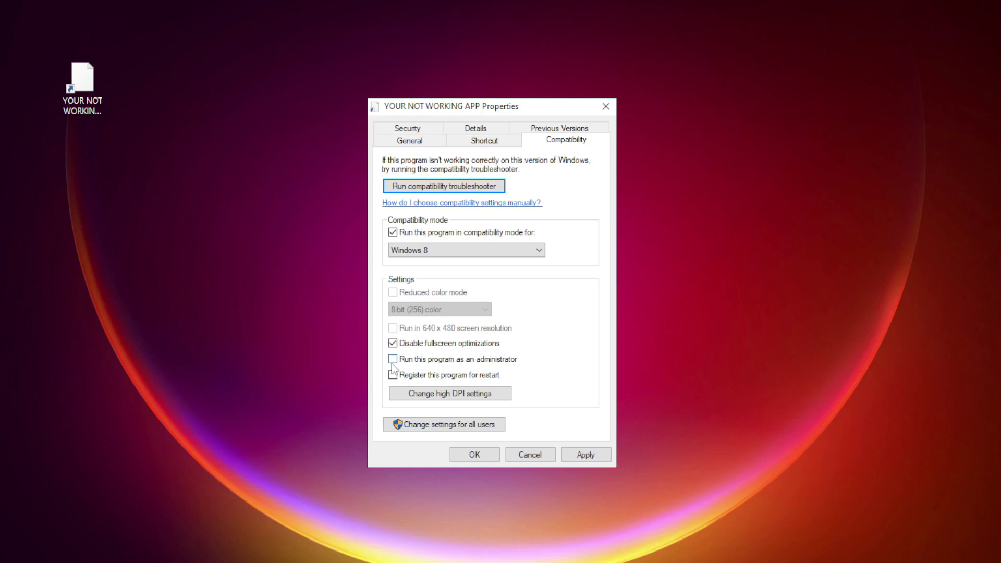
left_click(426, 360)
- Apply and confirm the changes, then launch YOUR NOT WORKING APP from the desktop
left_click(586, 455)
left_click(474, 455)
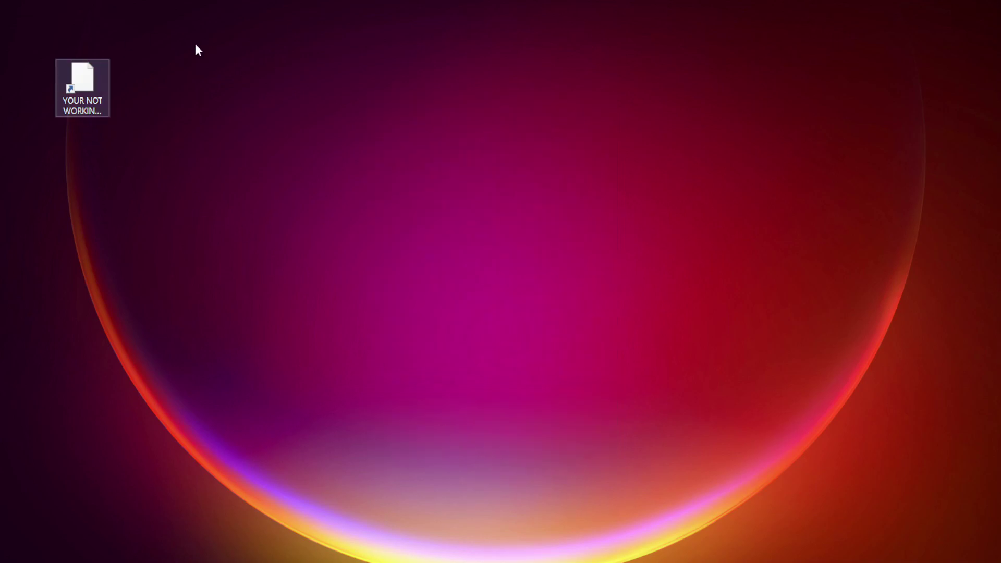
left_click(77, 86)
double_click(77, 87)
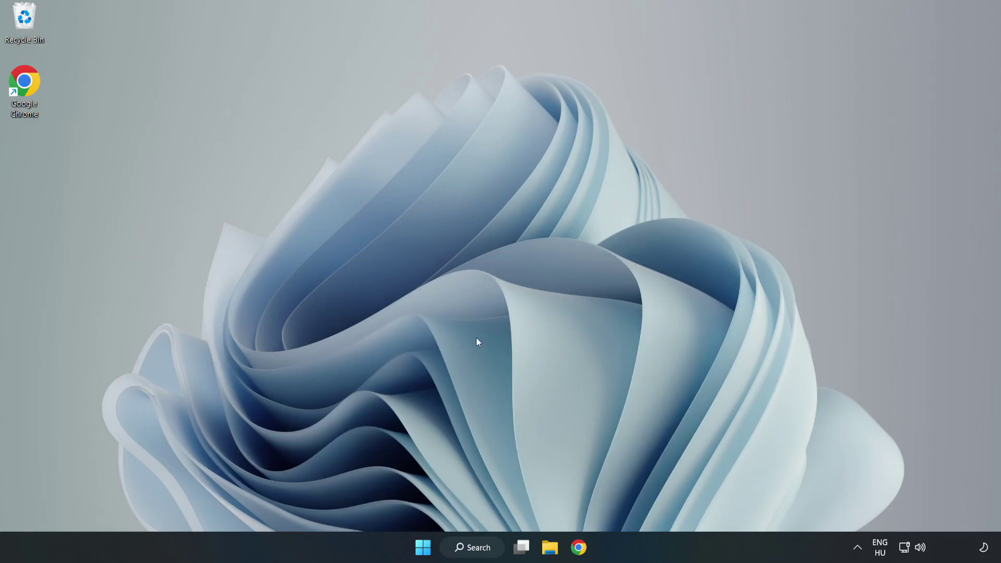
- Launch Task Manager from the Start button's Win+X menu
right_click(422, 548)
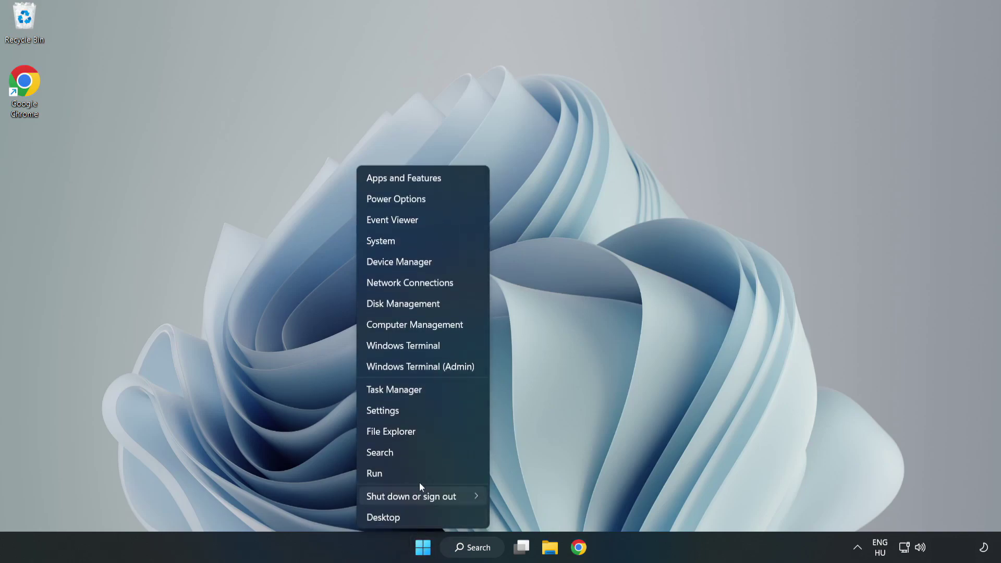
left_click(422, 389)
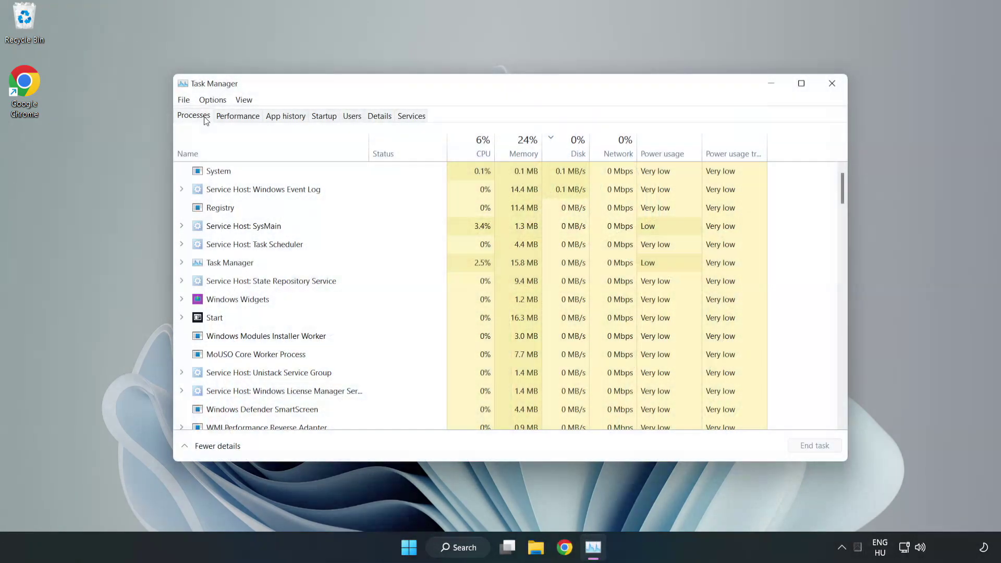
- Disable Cortana, Edge, Teams and Phone Link on the Startup tab, then close Task Manager
left_click(326, 119)
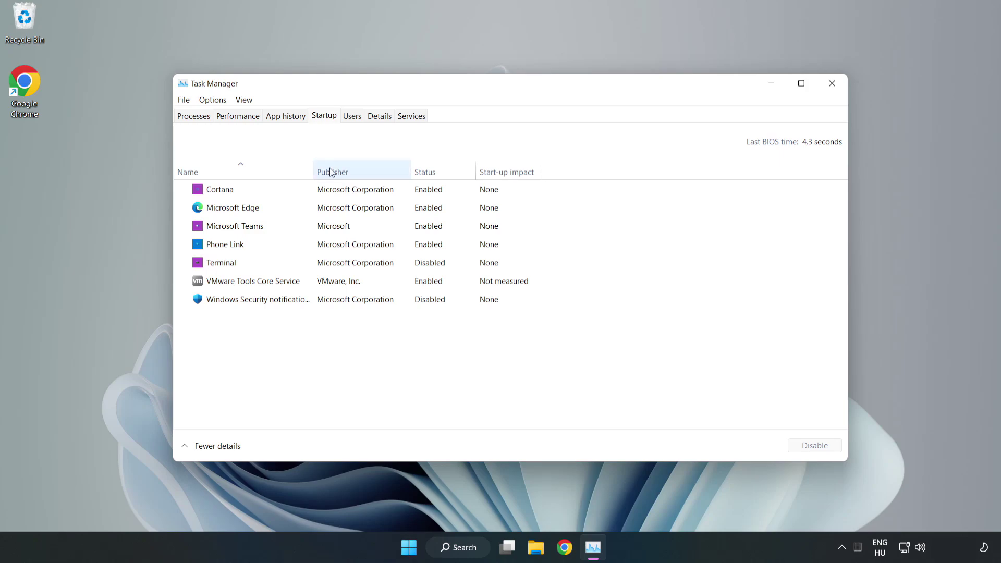
left_click(350, 190)
left_click(809, 447)
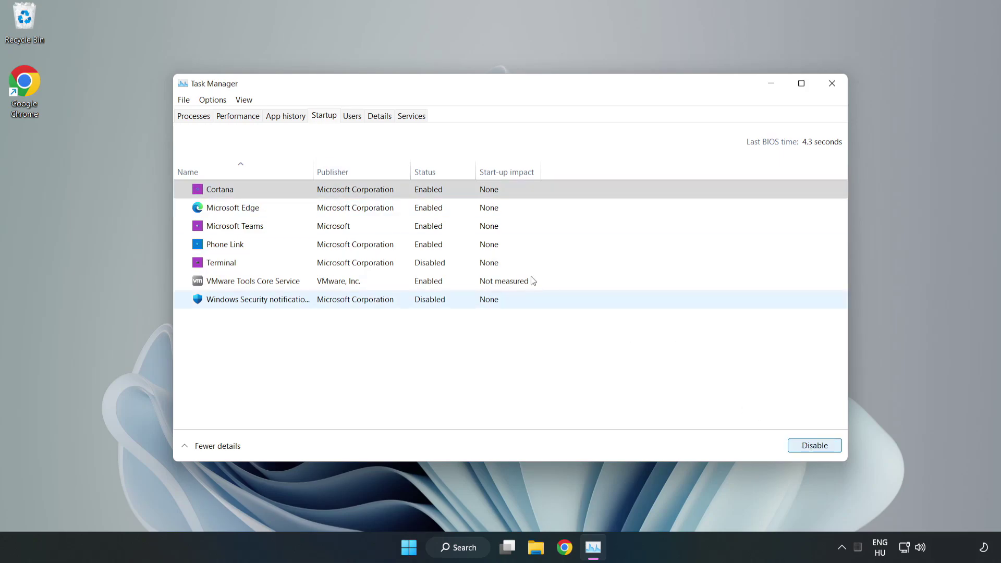
left_click(436, 208)
left_click(814, 446)
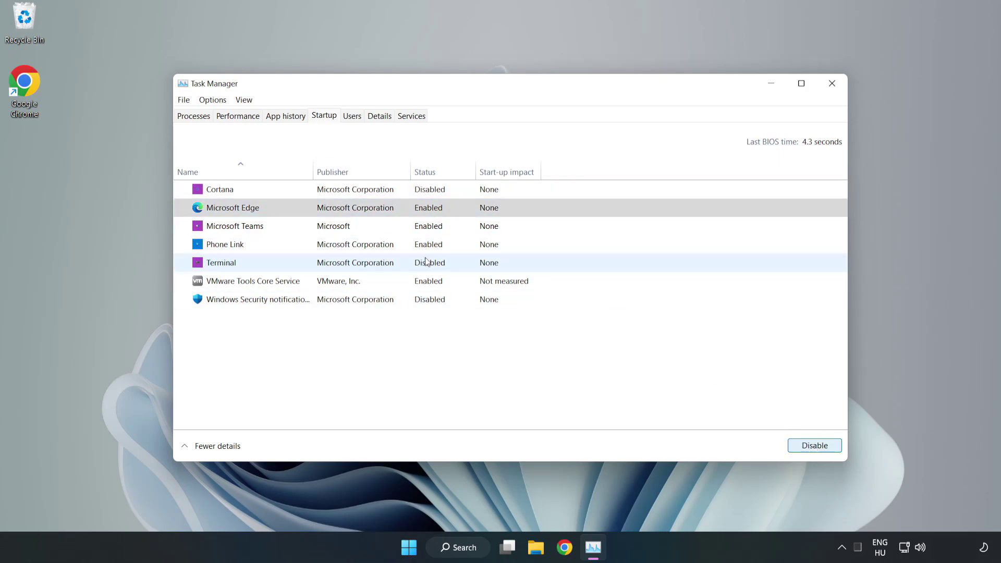
left_click(339, 227)
left_click(812, 449)
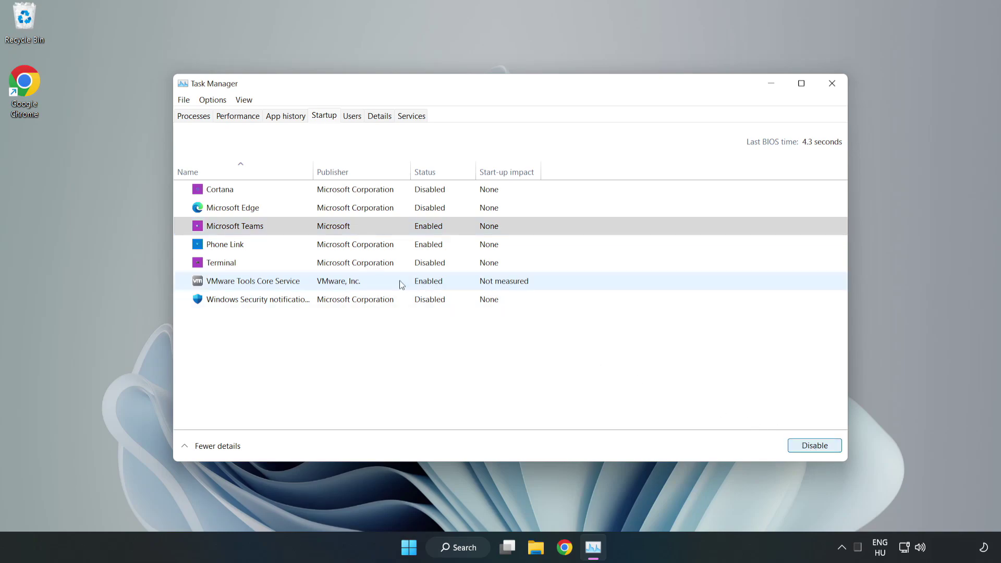
left_click(332, 245)
left_click(814, 446)
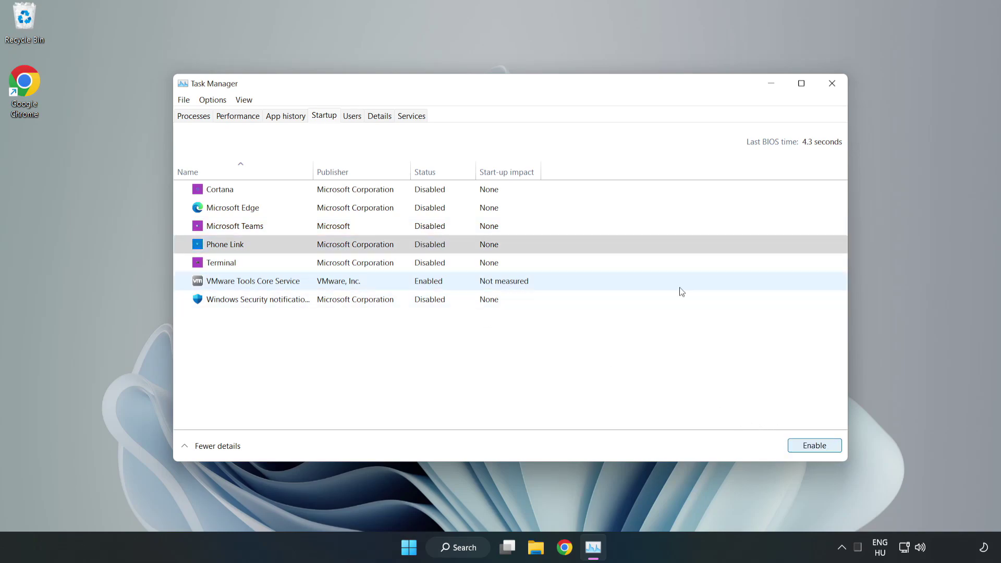
left_click(833, 85)
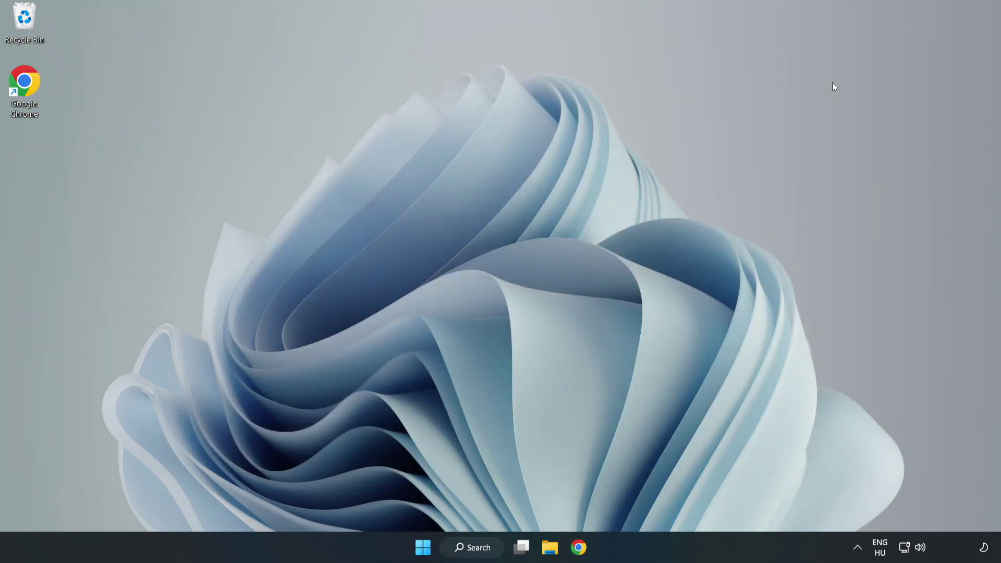
- Search for 'security' and open the Windows Security app
left_click(472, 546)
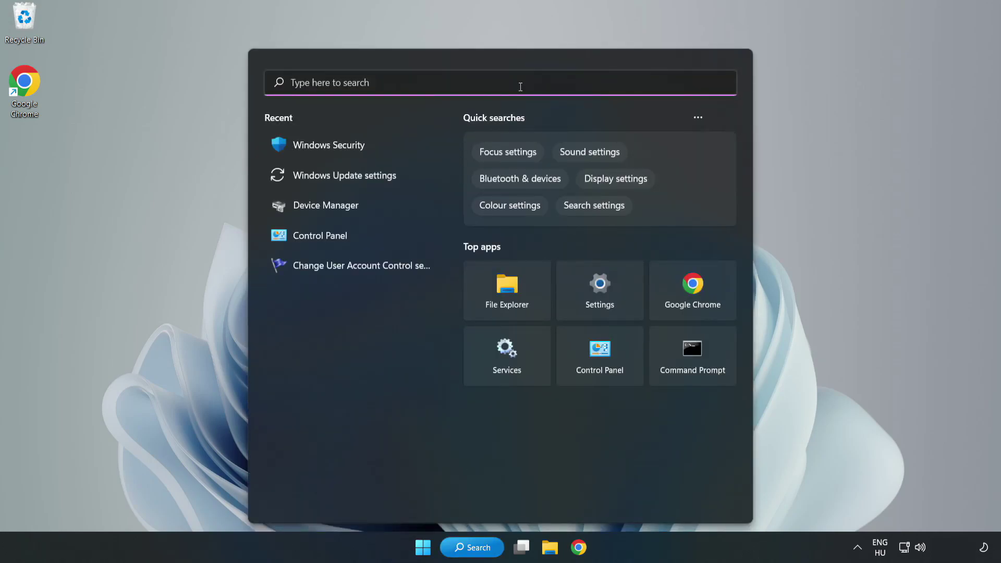
type("sec")
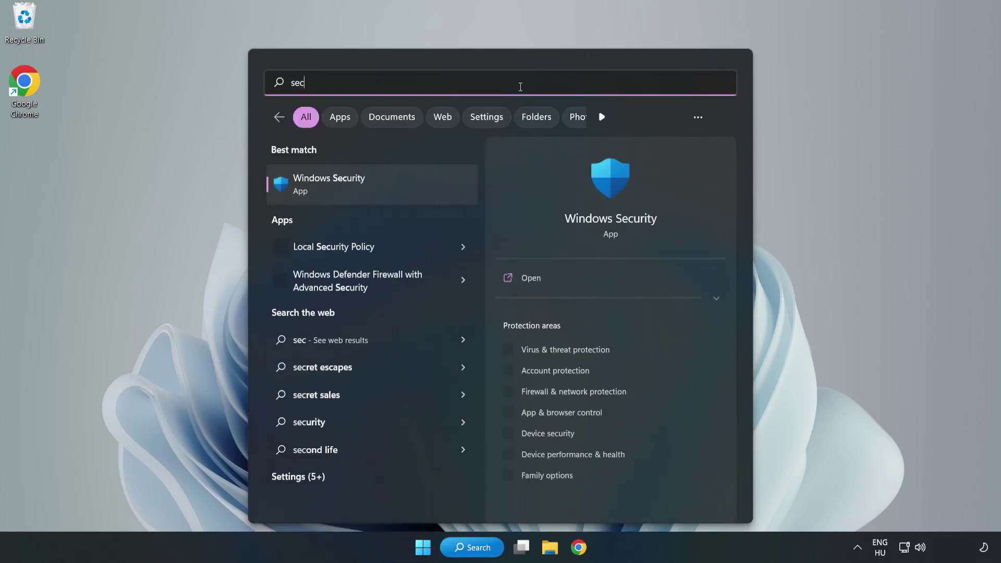
type("urity")
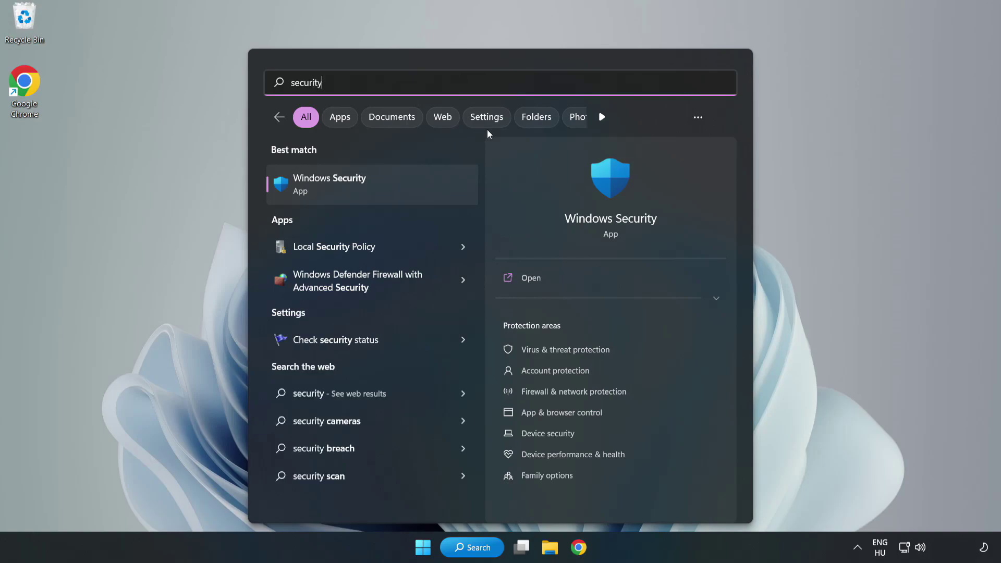
left_click(362, 191)
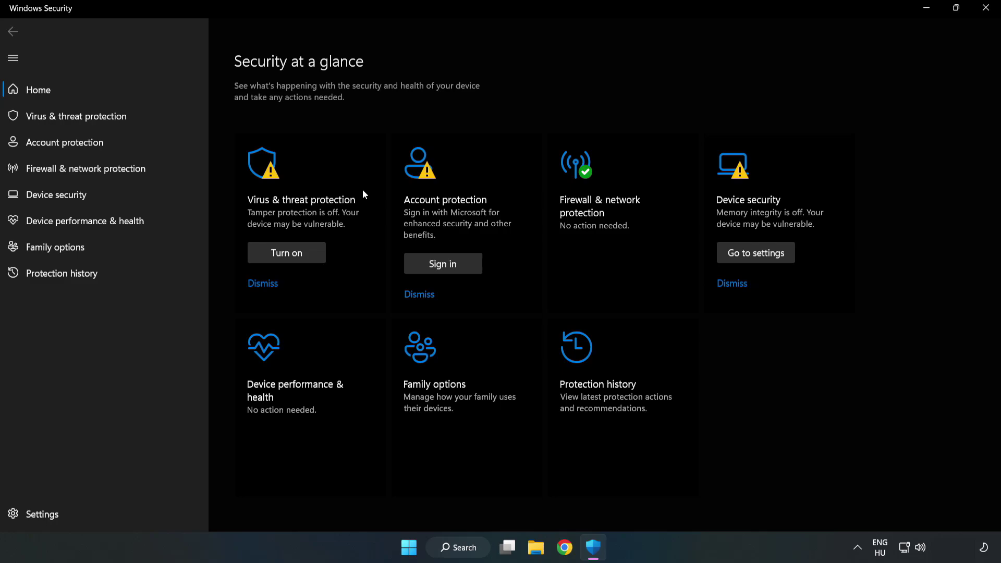
- Navigate Virus & threat protection settings to the Defender Exclusions page
left_click(65, 120)
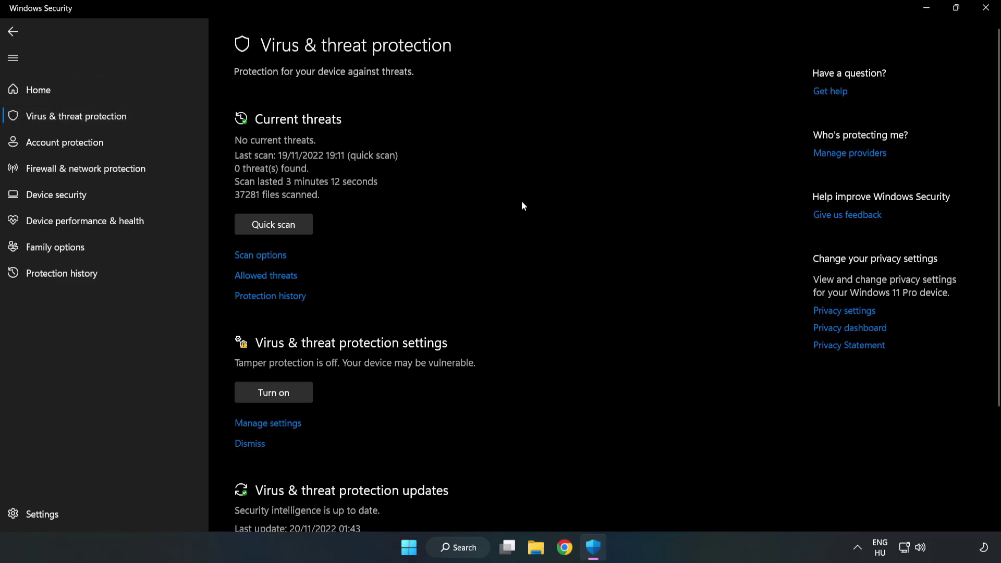
scroll(521, 201, "down", 2)
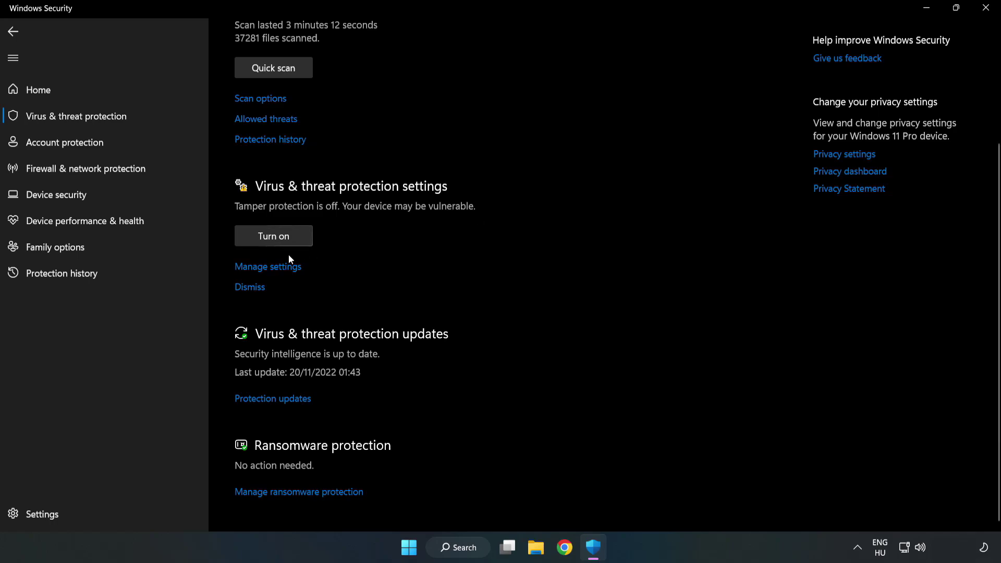
left_click(274, 267)
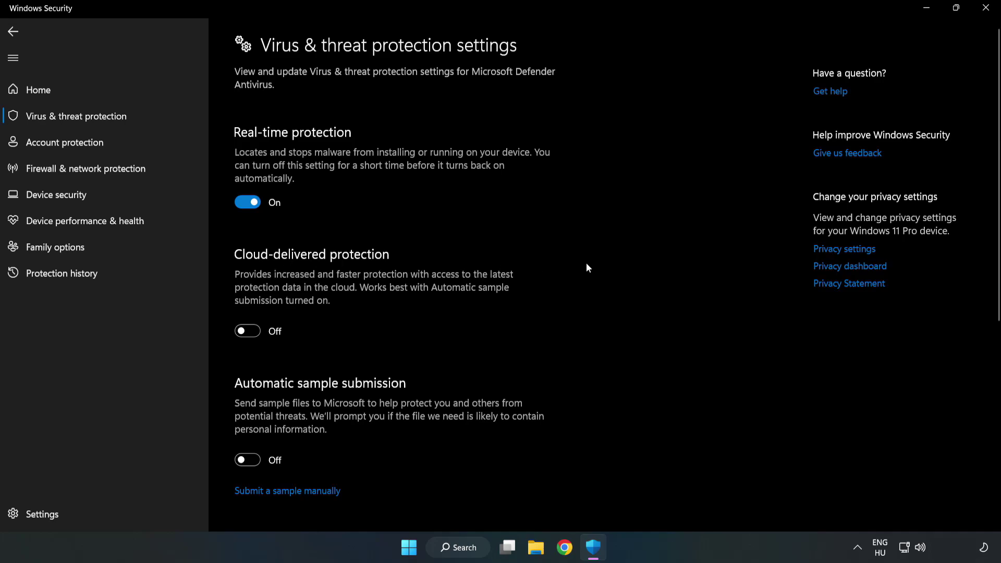
scroll(637, 267, "down", 3)
scroll(636, 266, "down", 3)
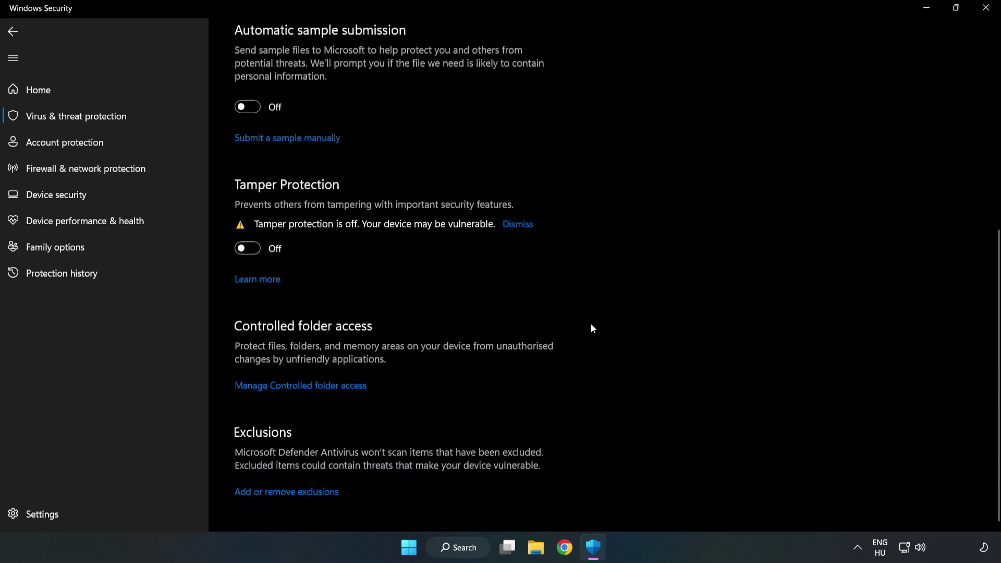
left_click(297, 492)
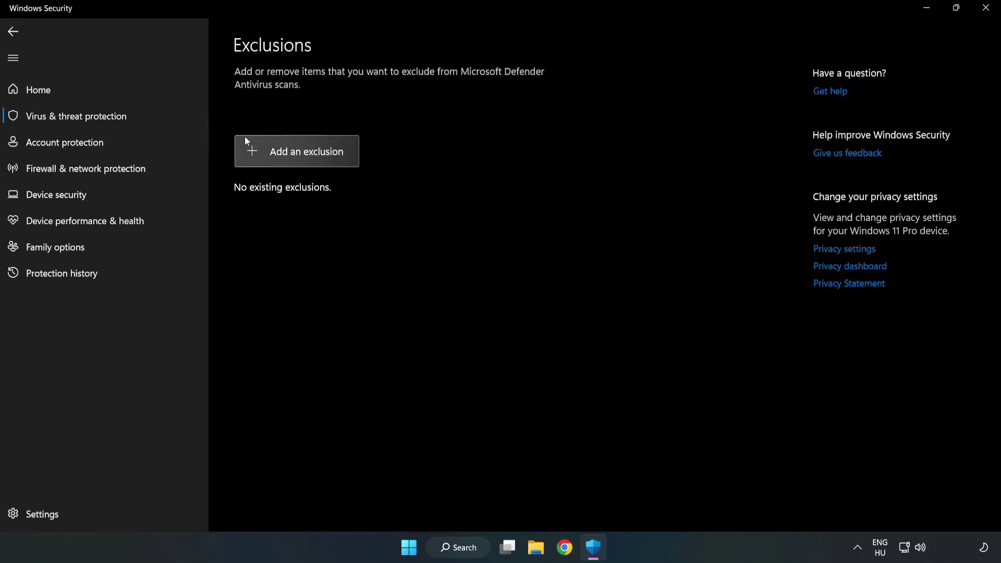
- Add a new exclusion of type File
left_click(306, 154)
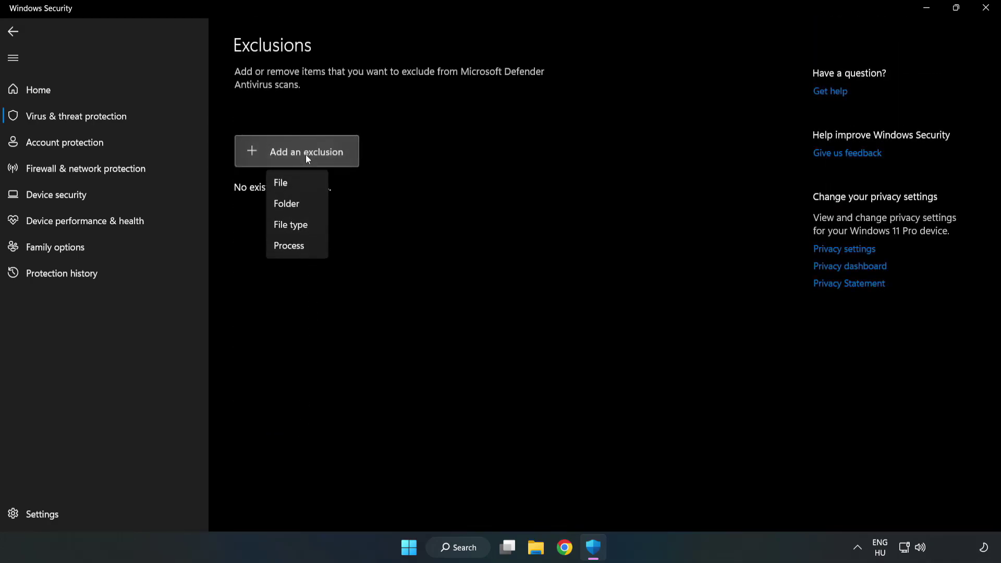
left_click(284, 183)
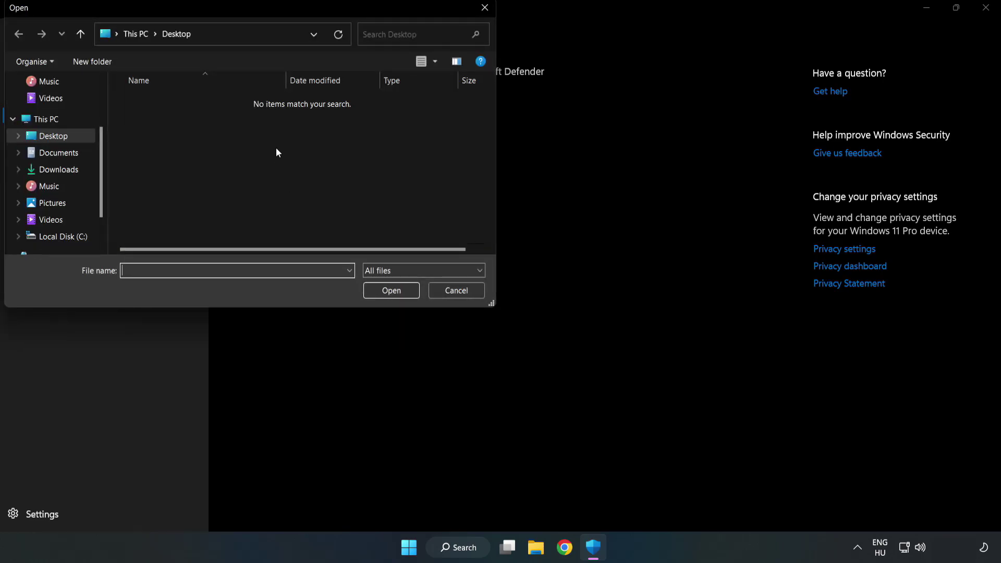
- Pick the NOT WORKING APP shortcut in C:\Program Files (x86)\NOT WORKING APP as the exclusion
left_click_drag(269, 10, 461, 110)
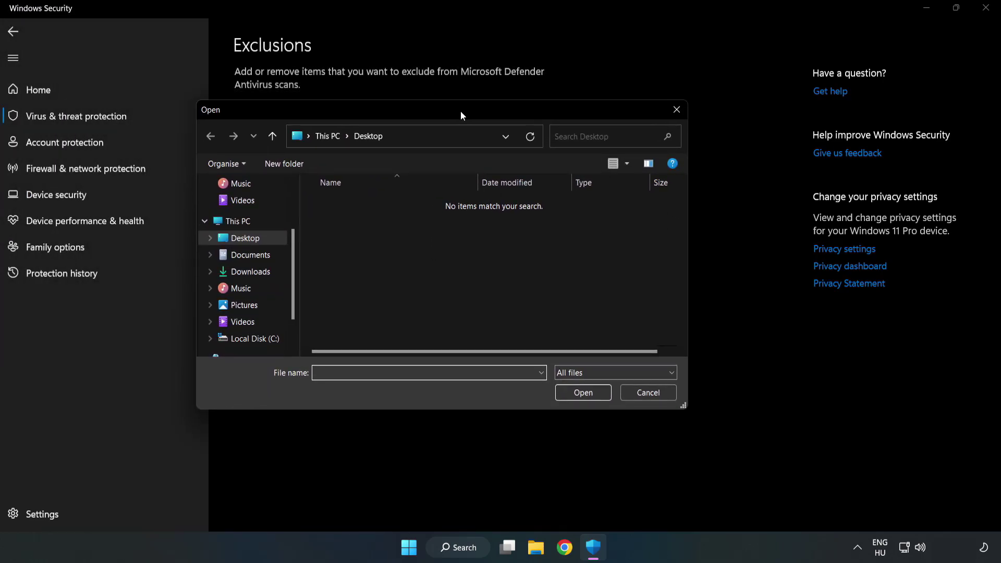
left_click(254, 337)
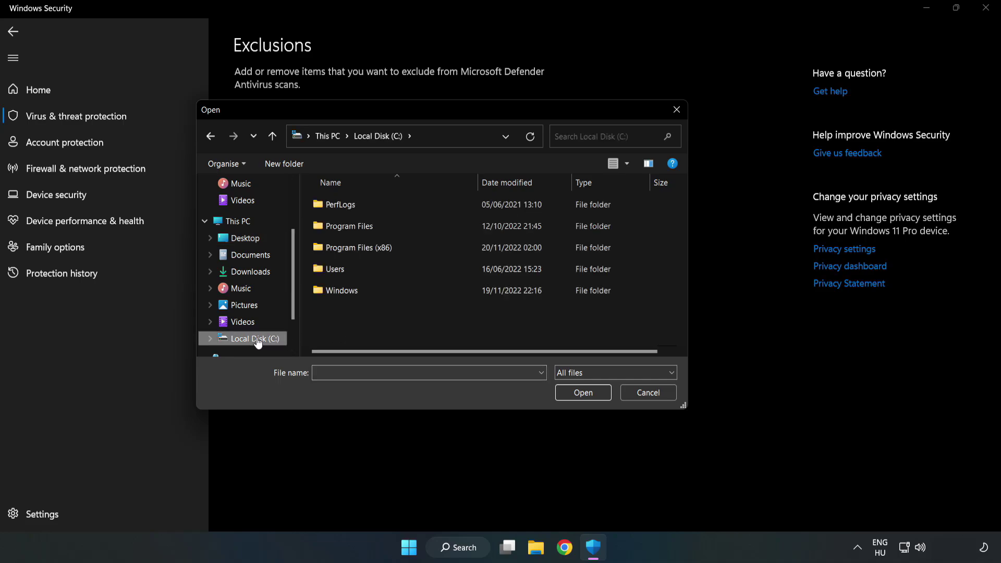
double_click(394, 250)
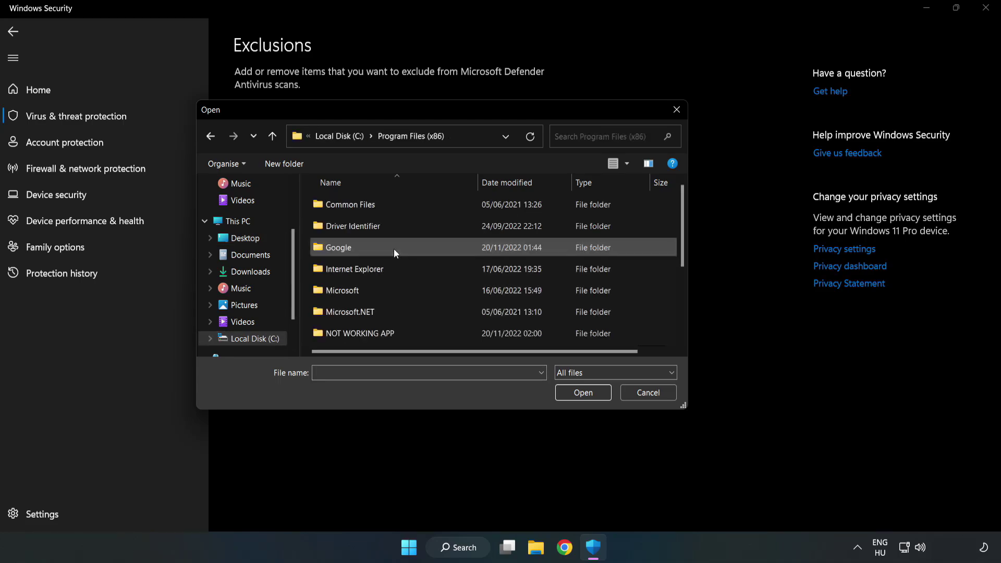
double_click(394, 333)
left_click(351, 205)
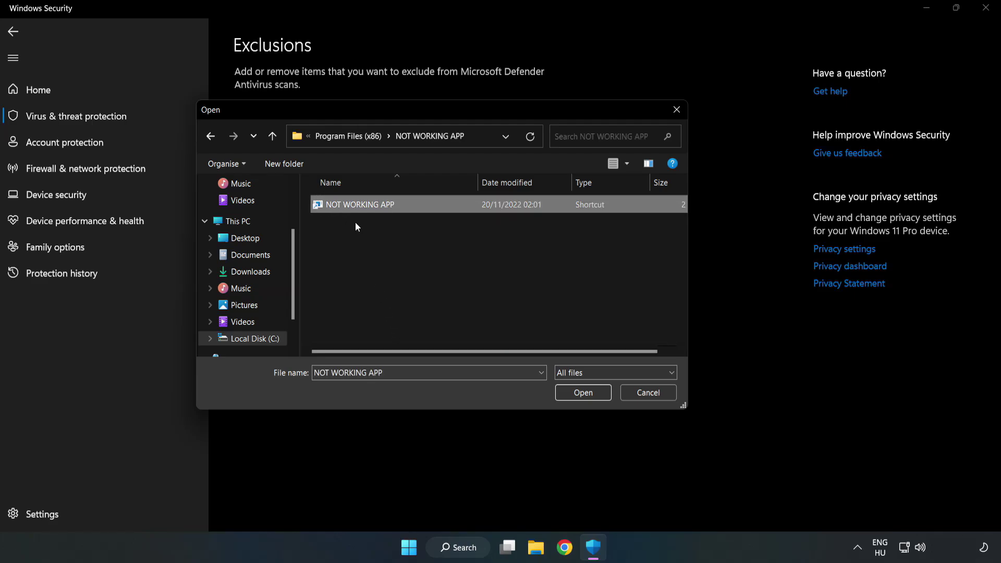
left_click(582, 394)
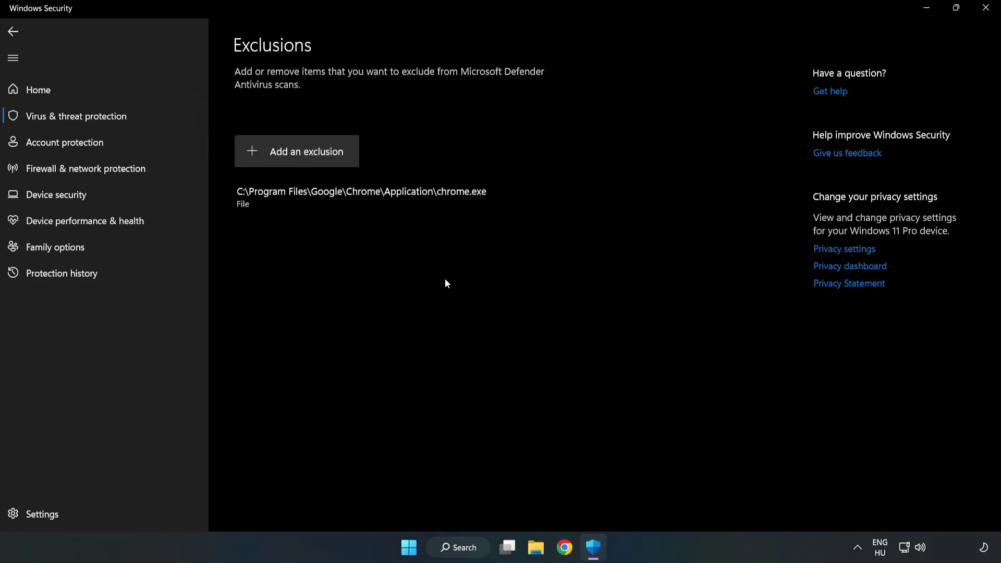
- Close Windows Security and show the Start menu power options with Restart
left_click(985, 11)
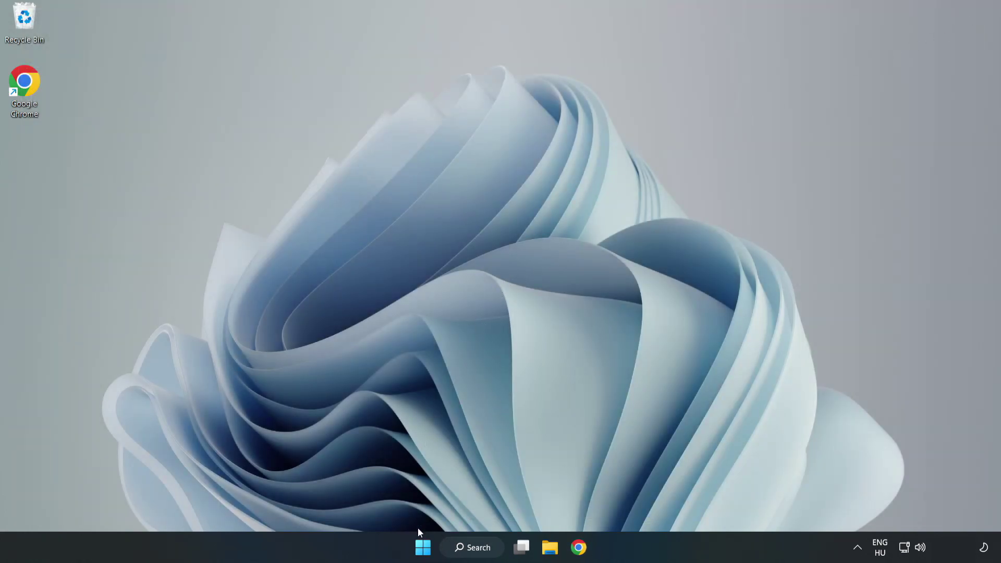
left_click(422, 547)
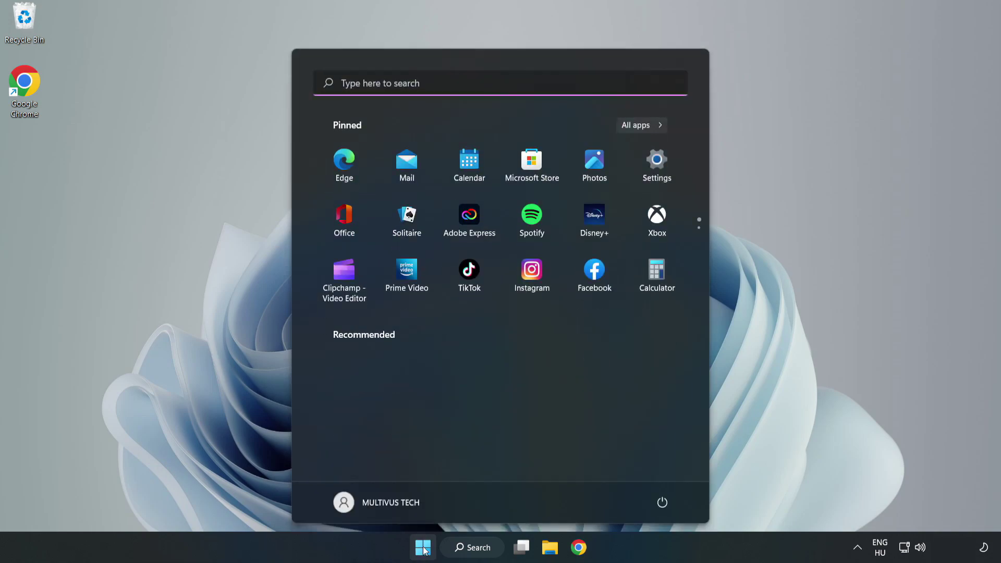
left_click(667, 502)
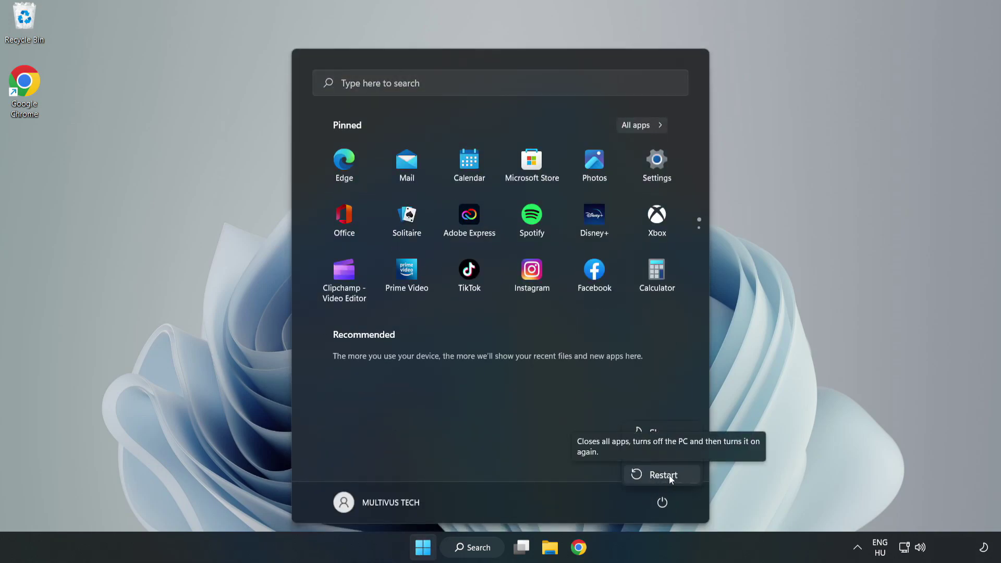